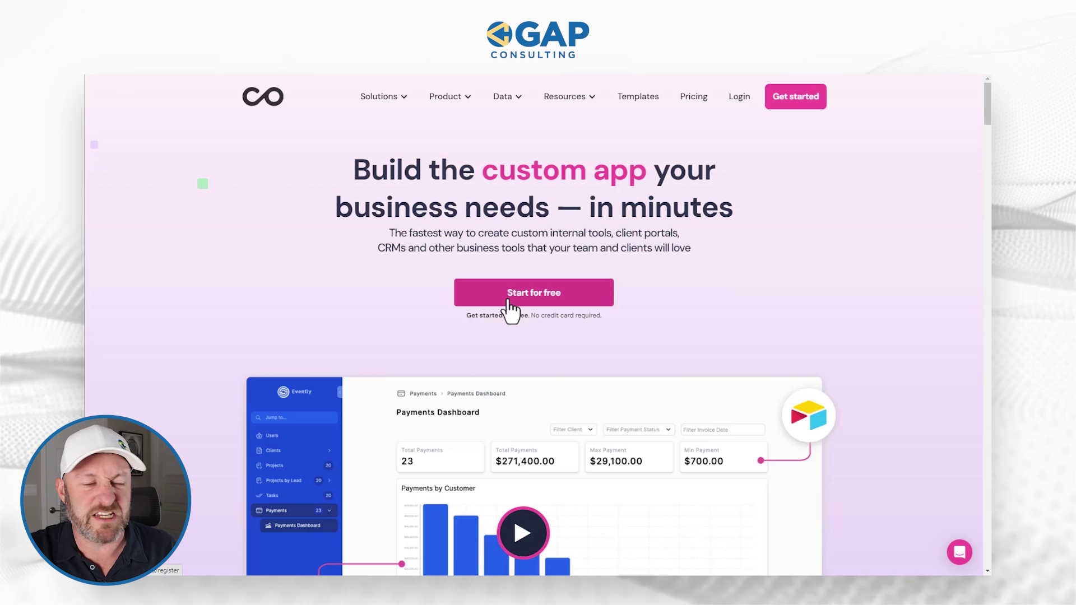
Scroll the Noloco homepage down to the Backoffice Apps 'Streamline your business operations' section.
{"action": "scroll", "coordinate": [700, 287], "scroll_direction": "down", "scroll_amount": 3}
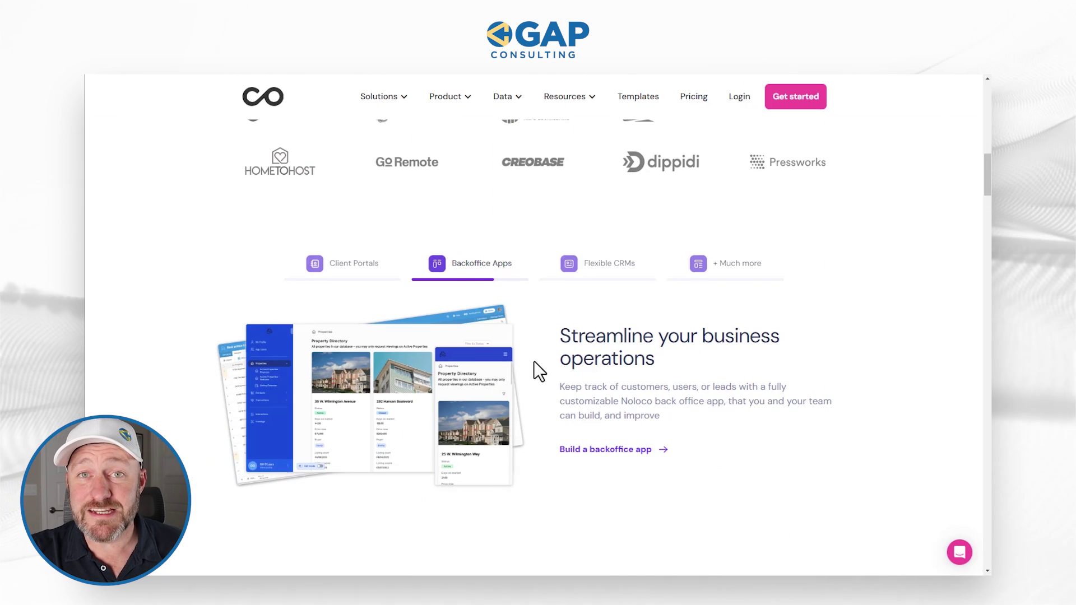
Browse down through the homepage layout and workflow sections and back up.
{"action": "scroll", "coordinate": [533, 361], "scroll_direction": "down", "scroll_amount": 8}
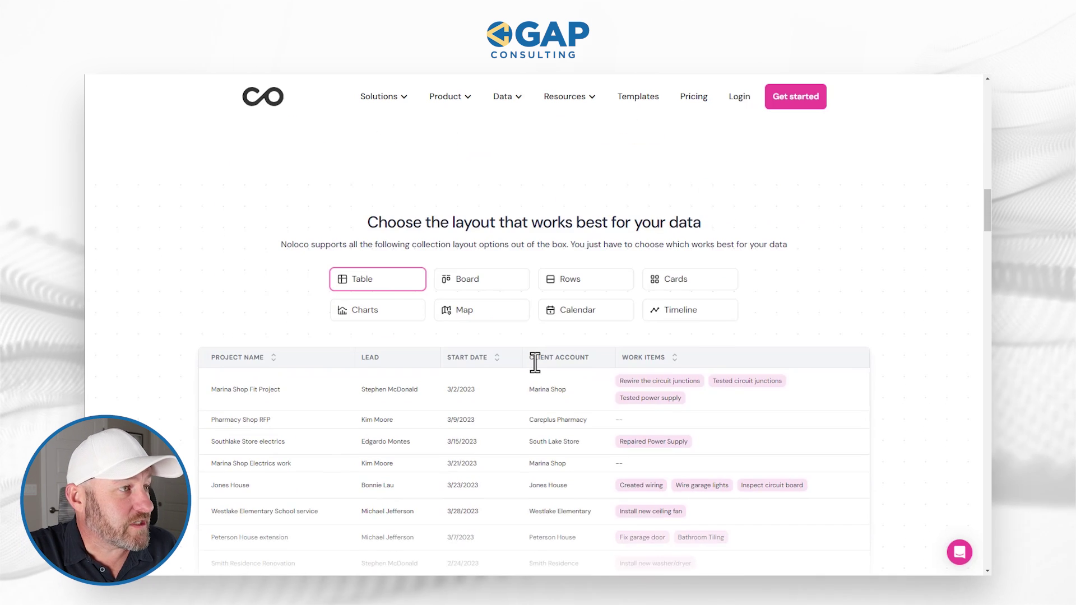
{"action": "scroll", "coordinate": [533, 364], "scroll_direction": "down", "scroll_amount": 6}
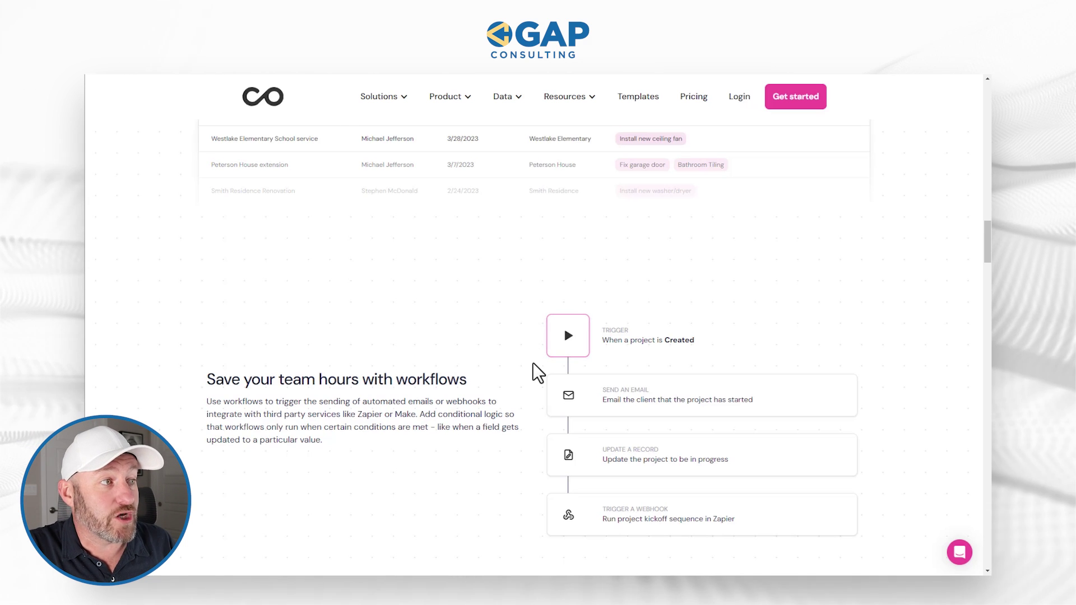
{"action": "scroll", "coordinate": [533, 362], "scroll_direction": "up", "scroll_amount": 10}
{"action": "scroll", "coordinate": [539, 384], "scroll_direction": "up", "scroll_amount": 10}
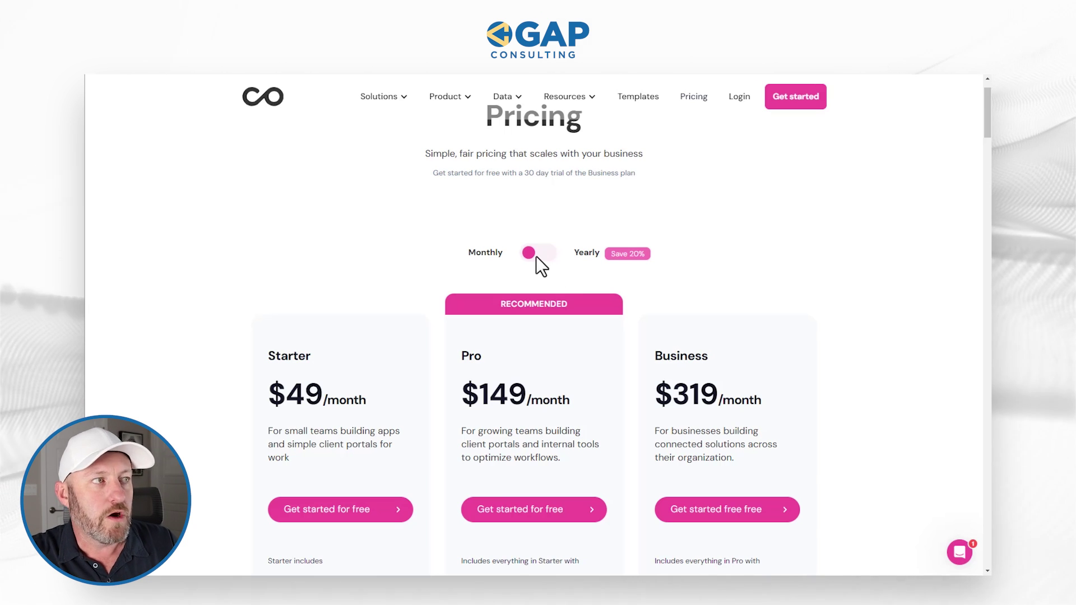
Preview yearly plan prices, return to monthly, and review each plan's user and row limits.
{"action": "left_click", "coordinate": [534, 253]}
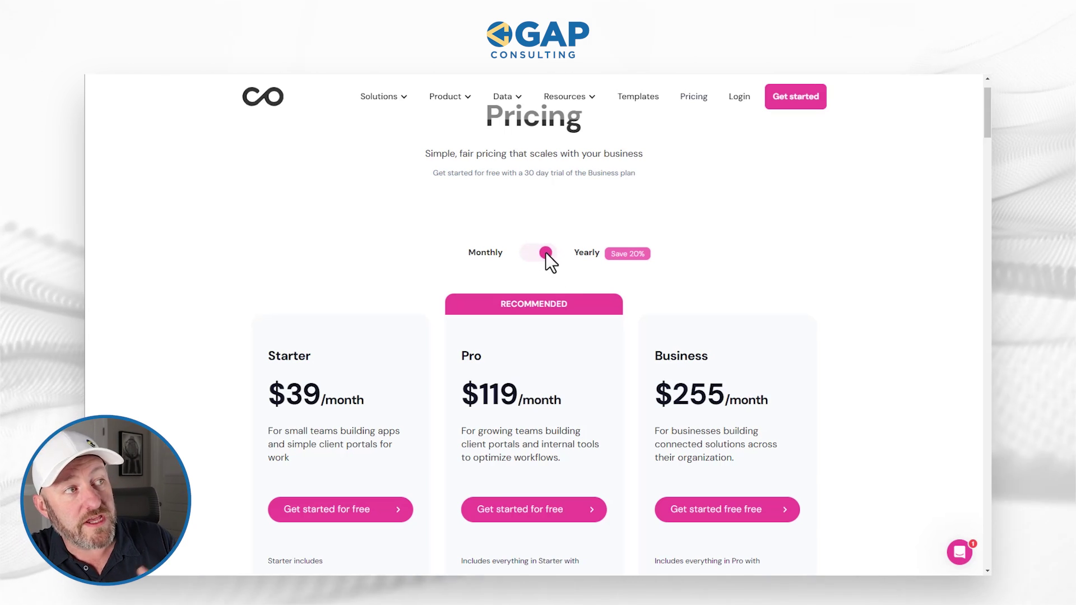
{"action": "left_click", "coordinate": [542, 253]}
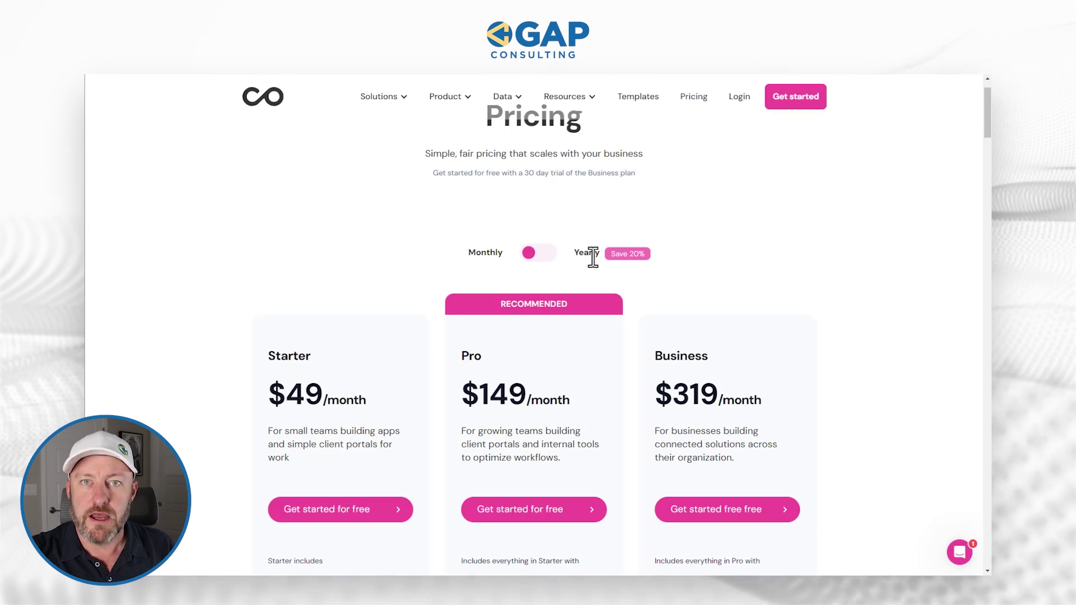
{"action": "scroll", "coordinate": [585, 255], "scroll_direction": "down", "scroll_amount": 5}
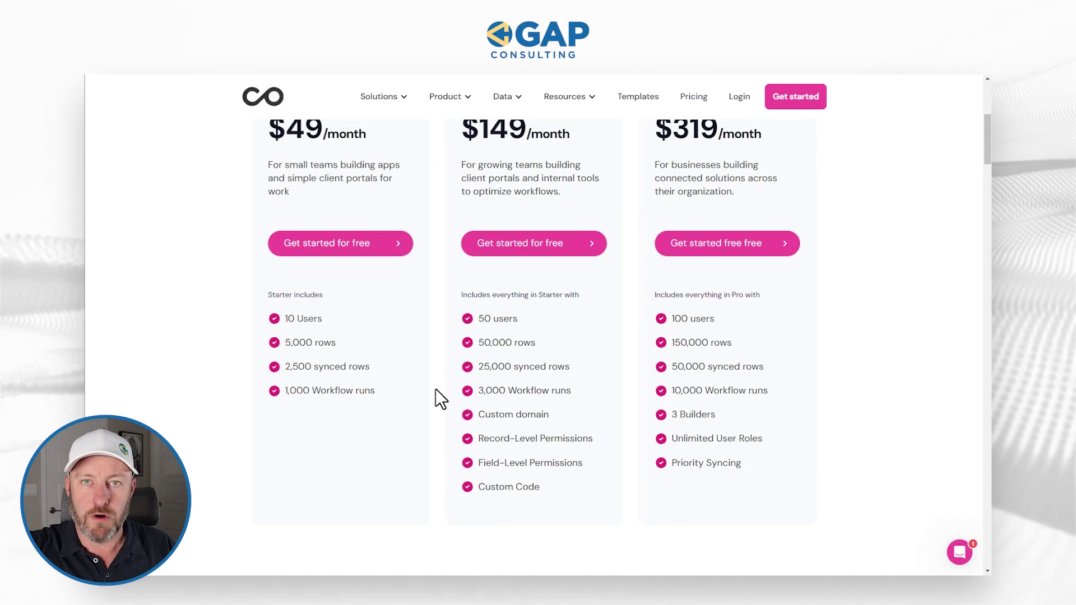
{"action": "scroll", "coordinate": [435, 389], "scroll_direction": "up", "scroll_amount": 2}
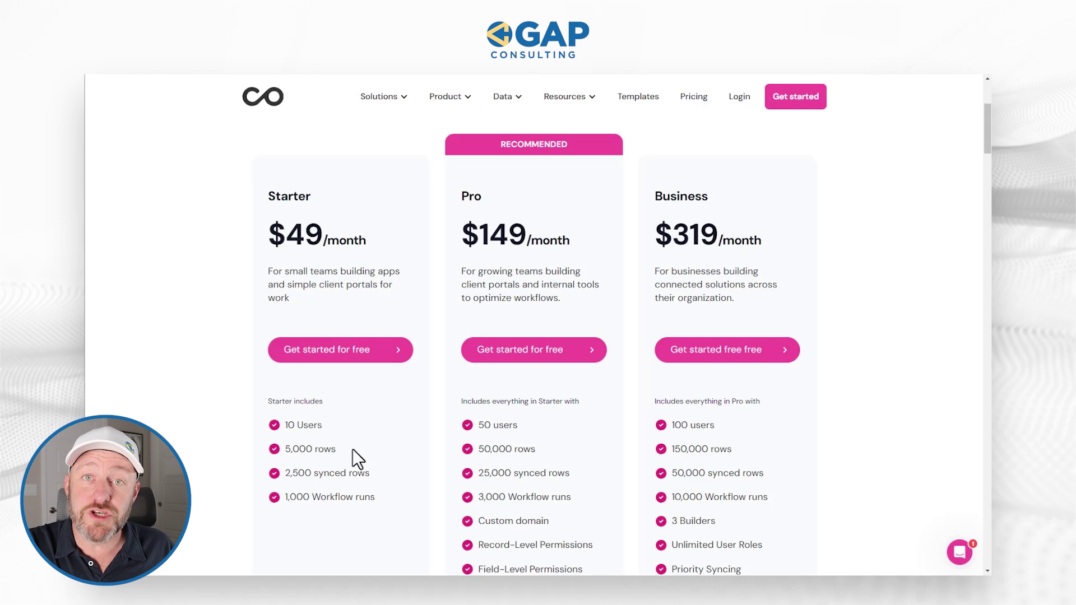
{"action": "left_click_drag", "start_coordinate": [336, 449], "coordinate": [283, 450]}
{"action": "left_click", "coordinate": [378, 455]}
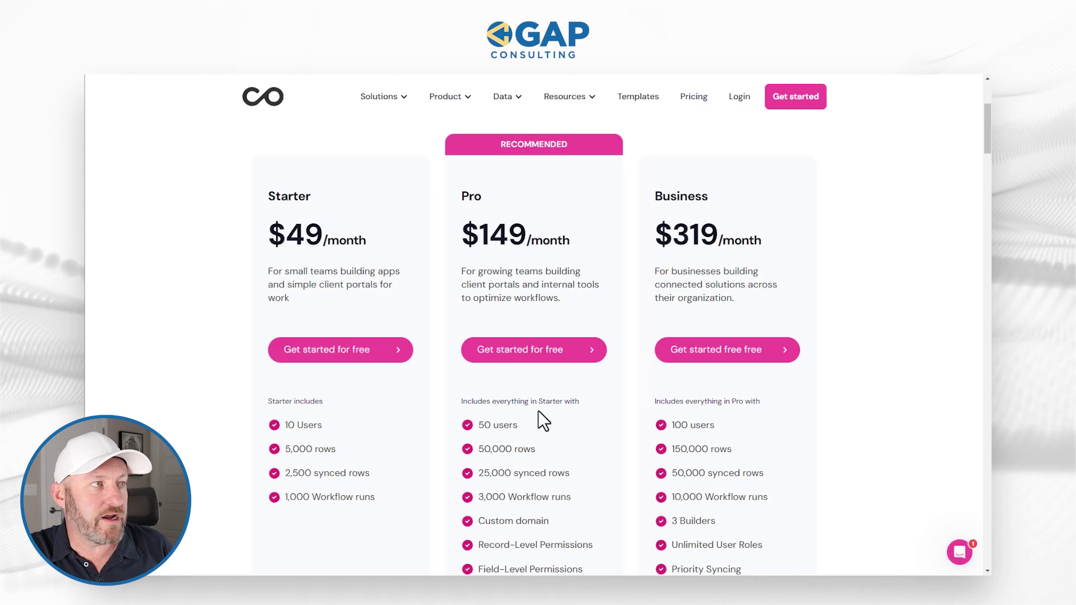
{"action": "scroll", "coordinate": [535, 402], "scroll_direction": "down", "scroll_amount": 1}
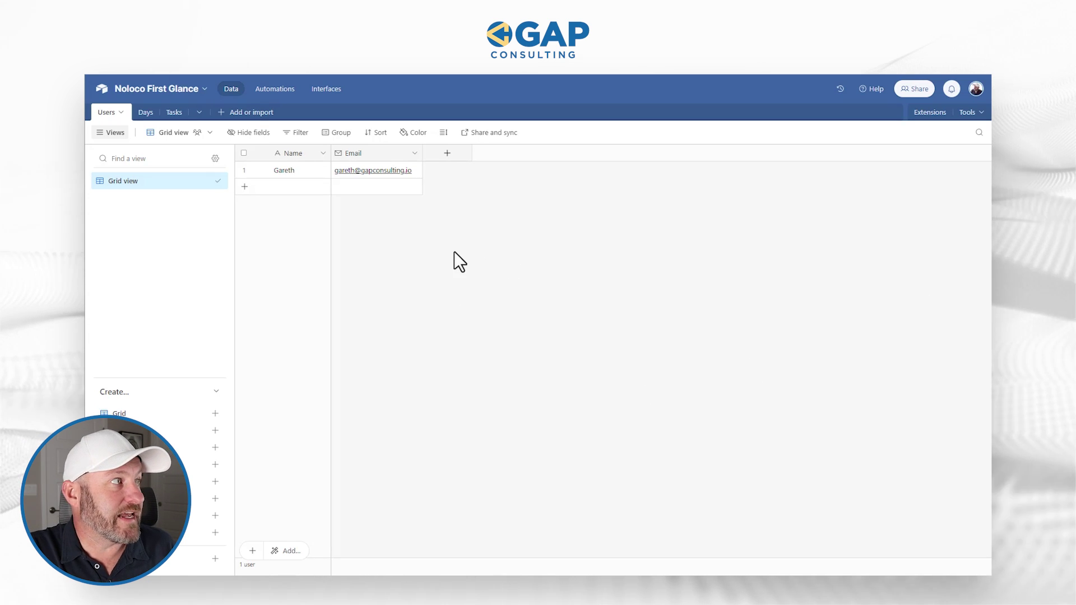
{"action": "left_click", "coordinate": [145, 113]}
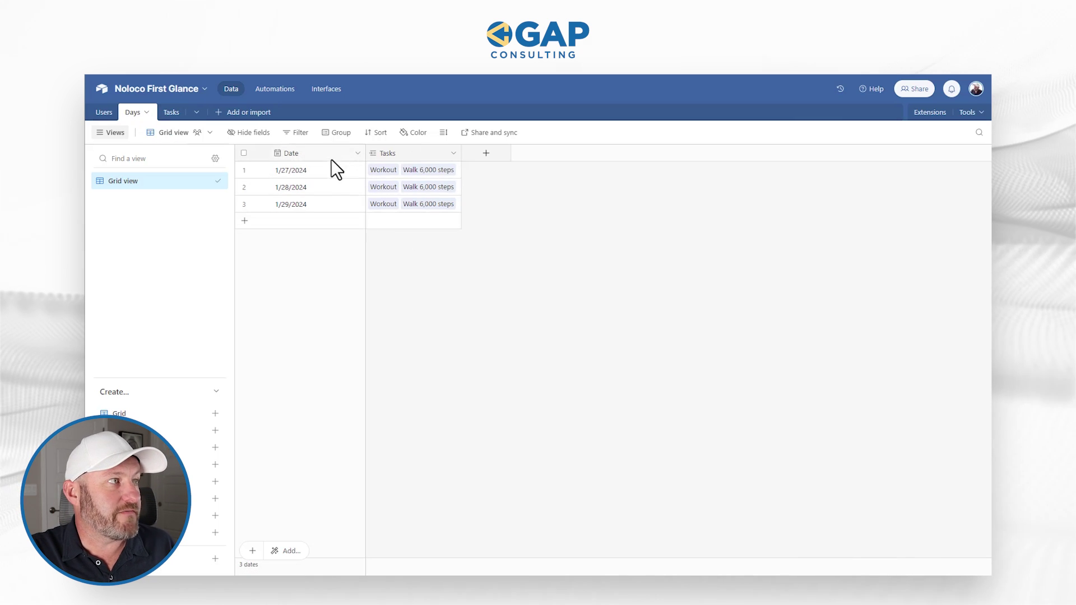
{"action": "left_click", "coordinate": [171, 115]}
{"action": "right_click", "coordinate": [371, 157]}
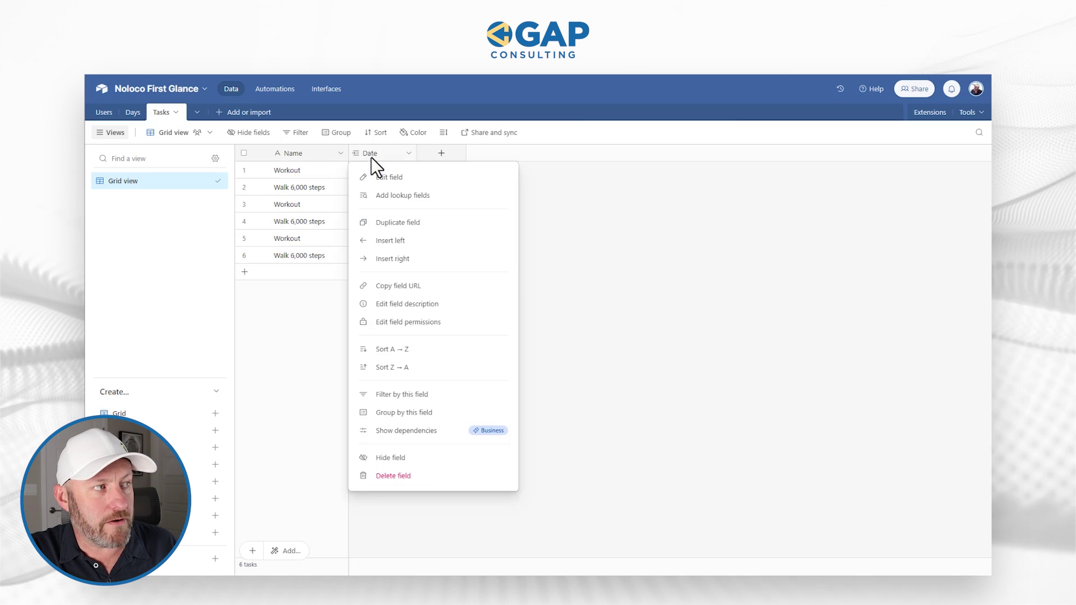
{"action": "left_click", "coordinate": [405, 413]}
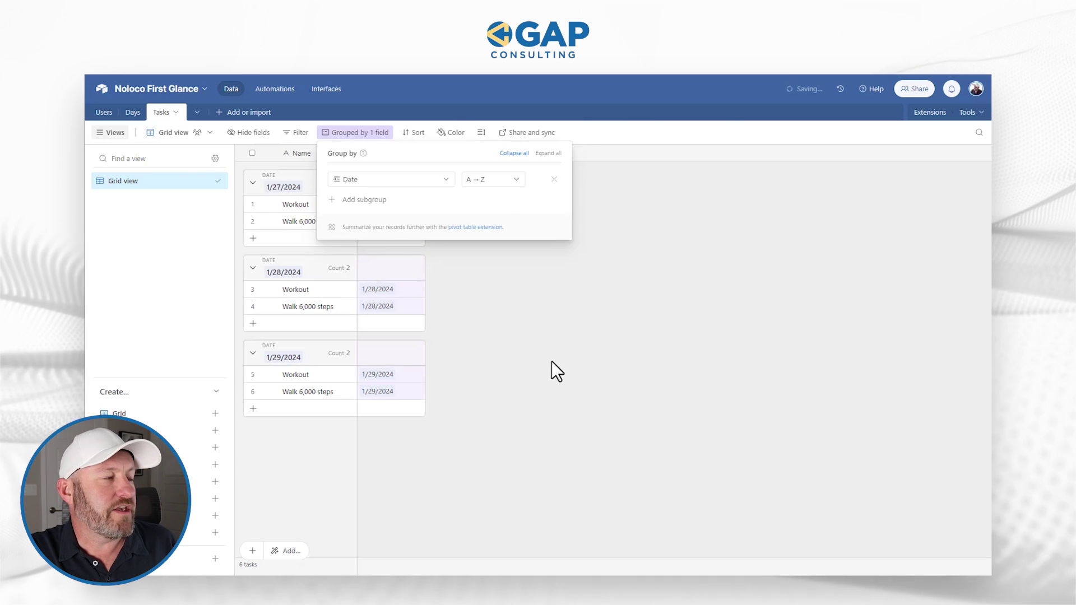
{"action": "left_click", "coordinate": [556, 371]}
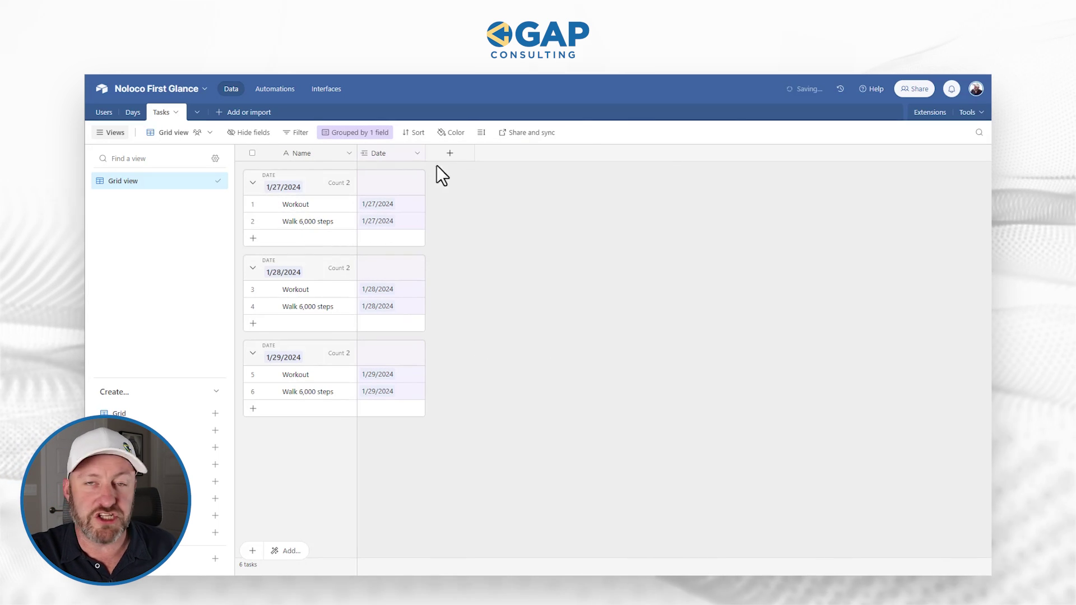
{"action": "left_click", "coordinate": [318, 209]}
{"action": "left_click", "coordinate": [321, 222]}
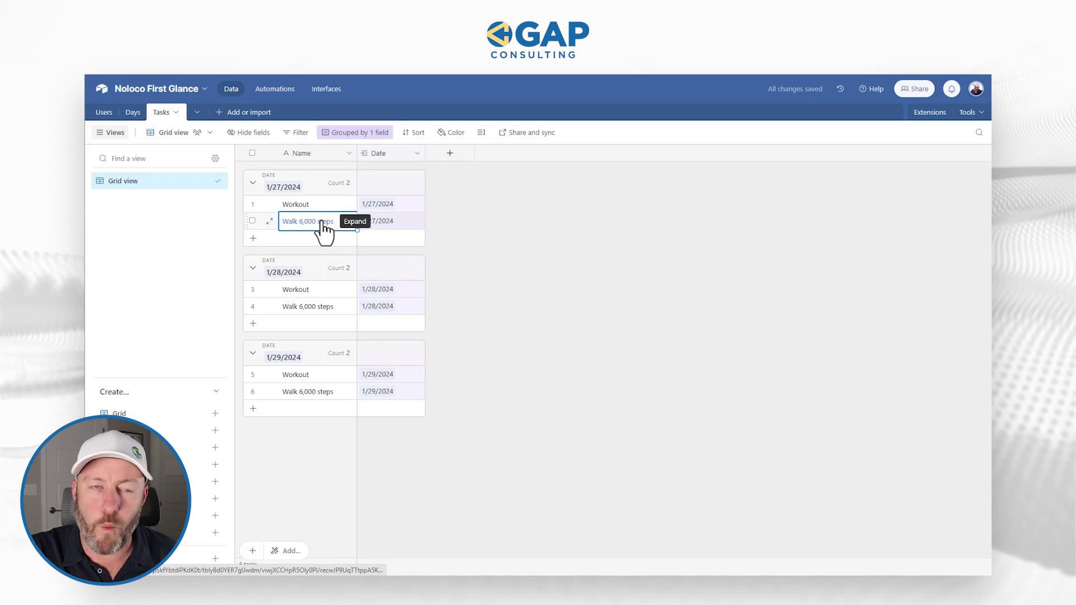
{"action": "left_click", "coordinate": [455, 213]}
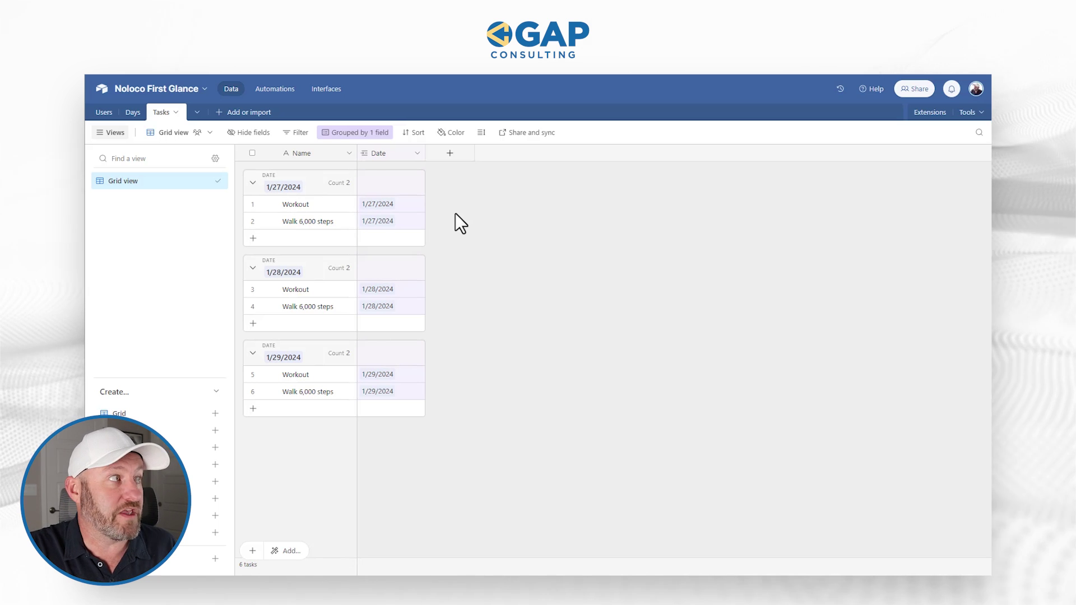
{"action": "left_click", "coordinate": [105, 113]}
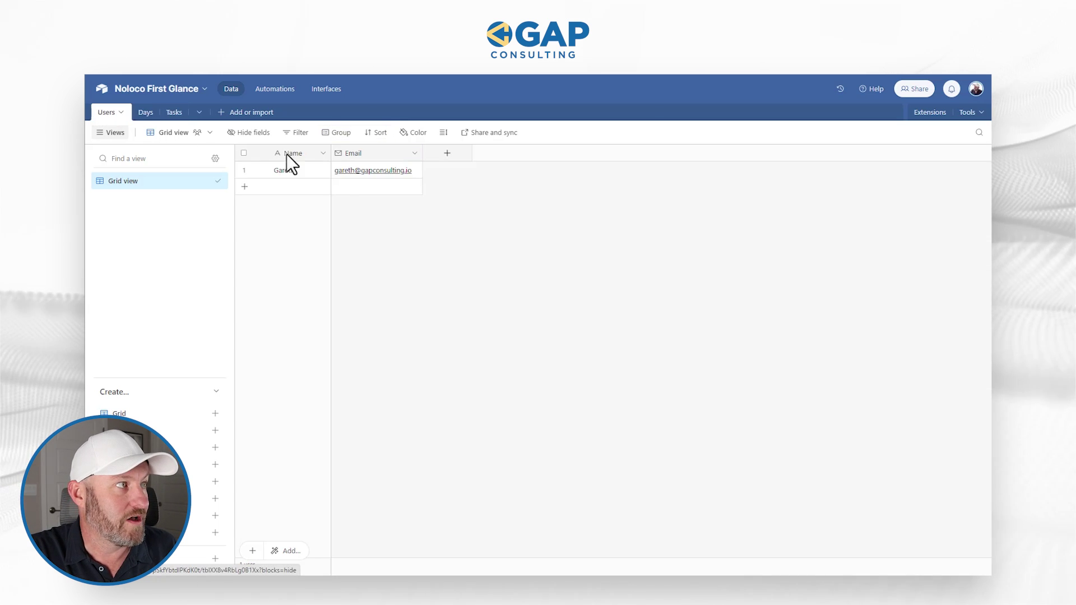
{"action": "left_click", "coordinate": [174, 113]}
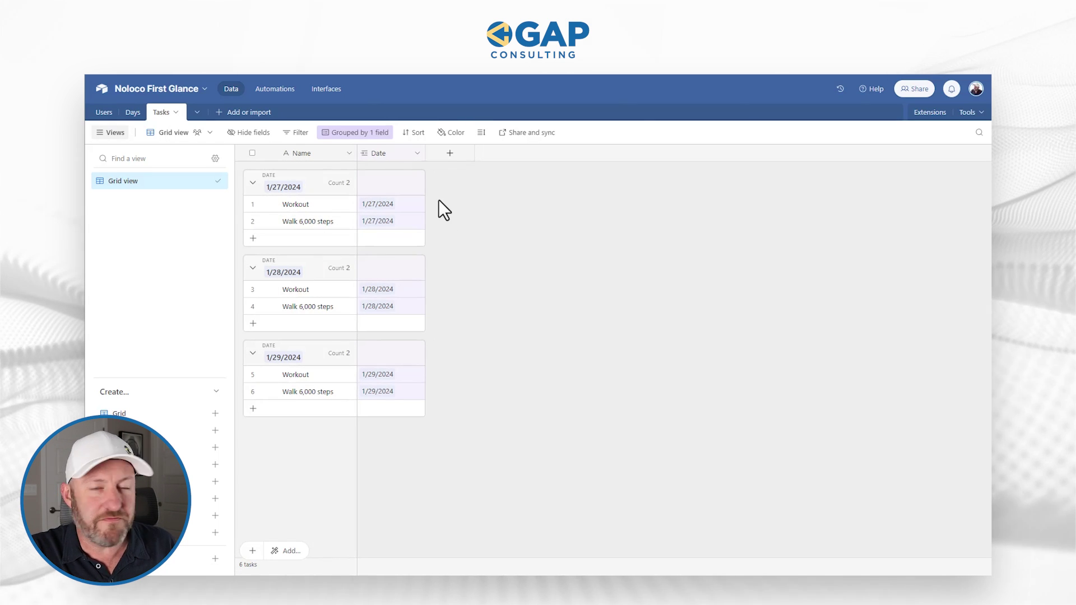
{"action": "left_click", "coordinate": [450, 155]}
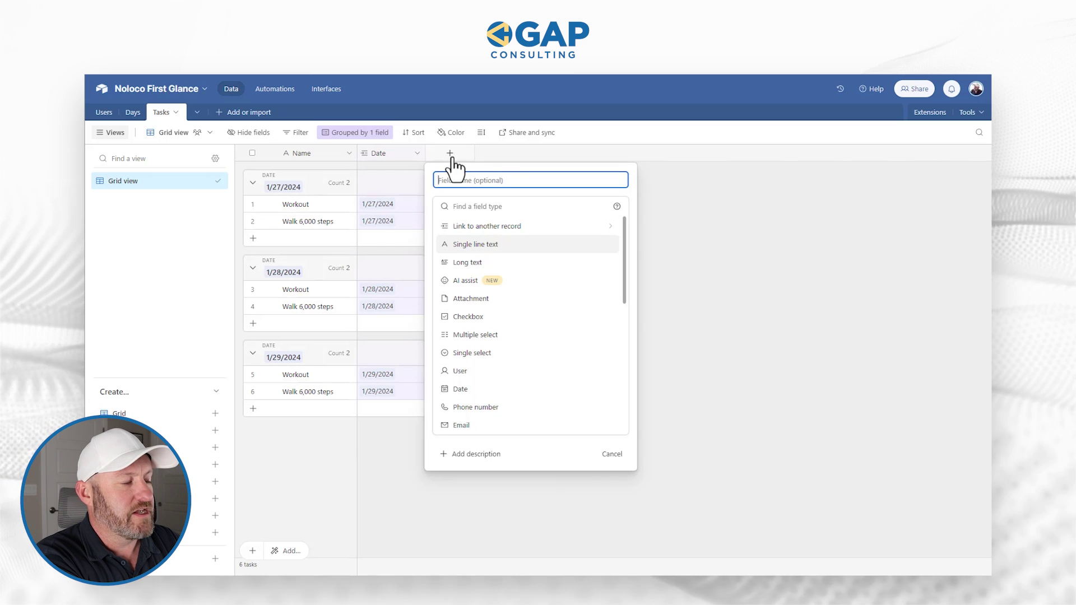
Add a Checkbox field named Checklist to the Tasks table and narrow its column.
{"action": "type", "text": "che"}
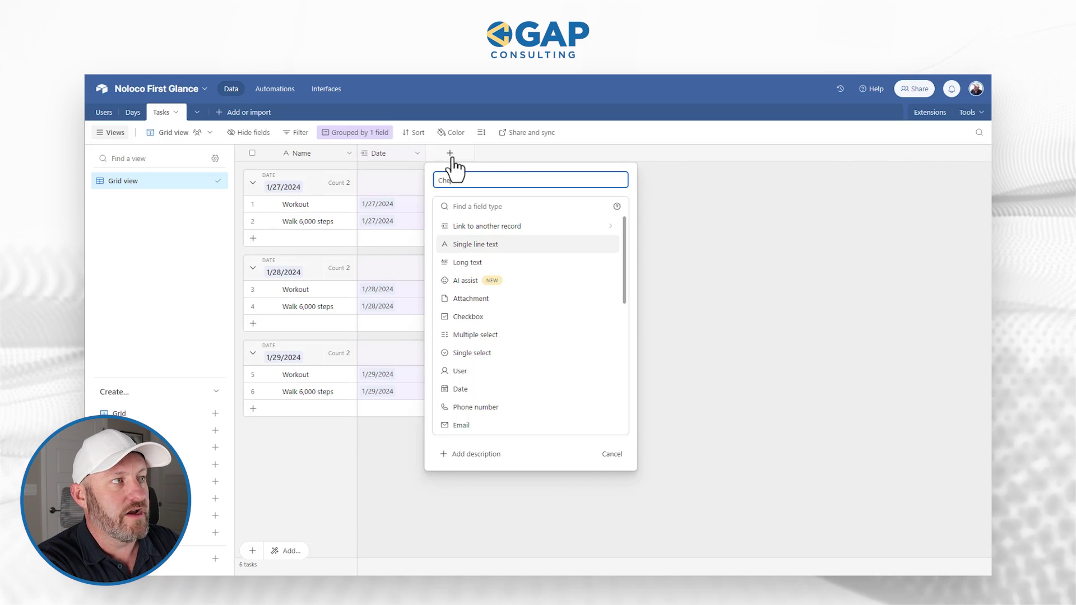
{"action": "key", "text": "Tab"}
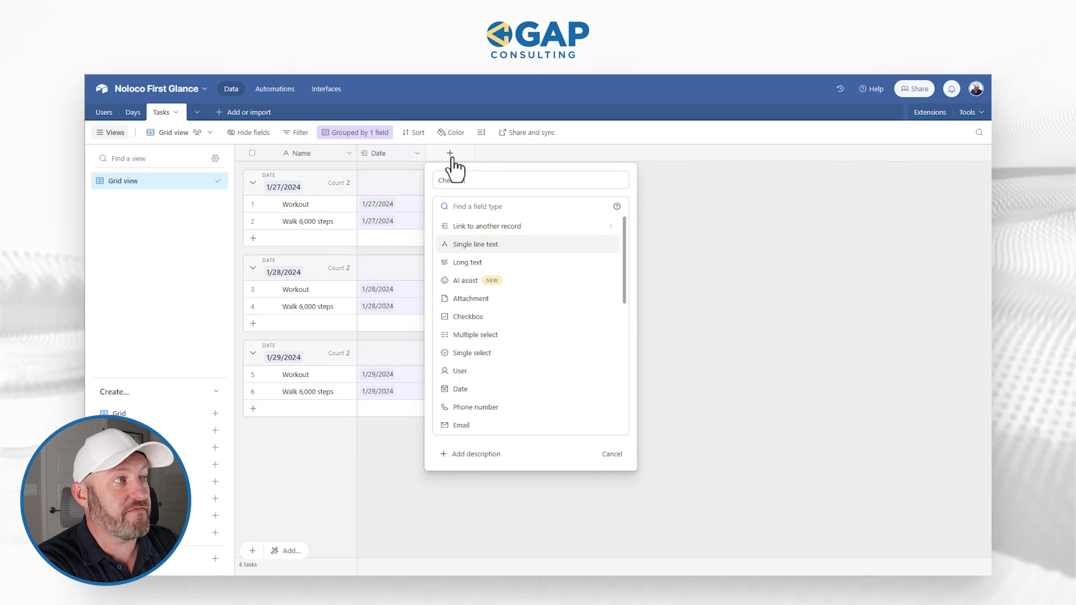
{"action": "type", "text": "che"}
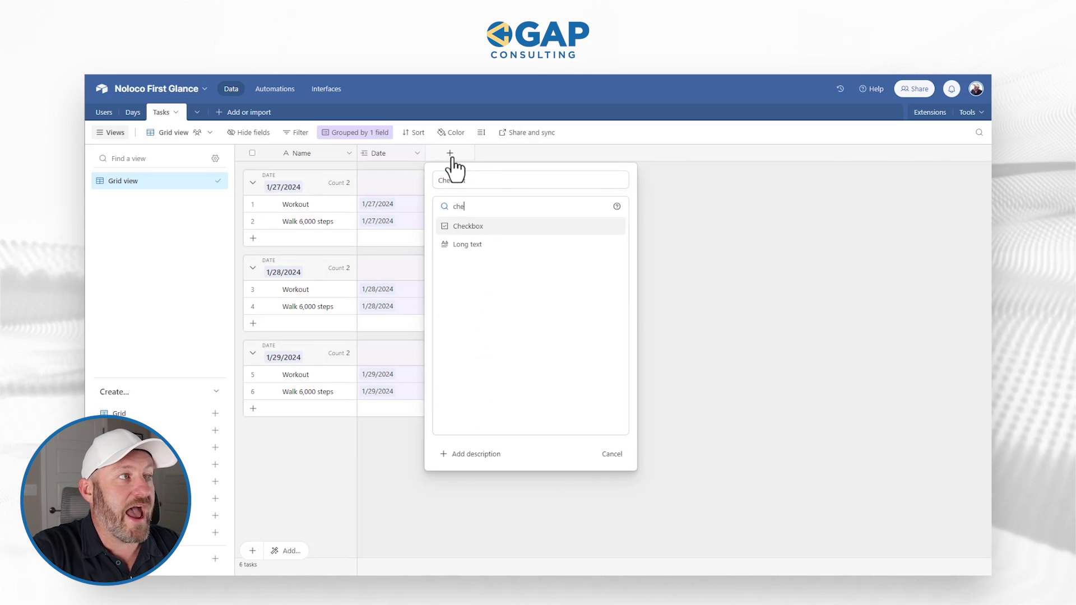
{"action": "left_click", "coordinate": [507, 229]}
{"action": "left_click", "coordinate": [603, 284]}
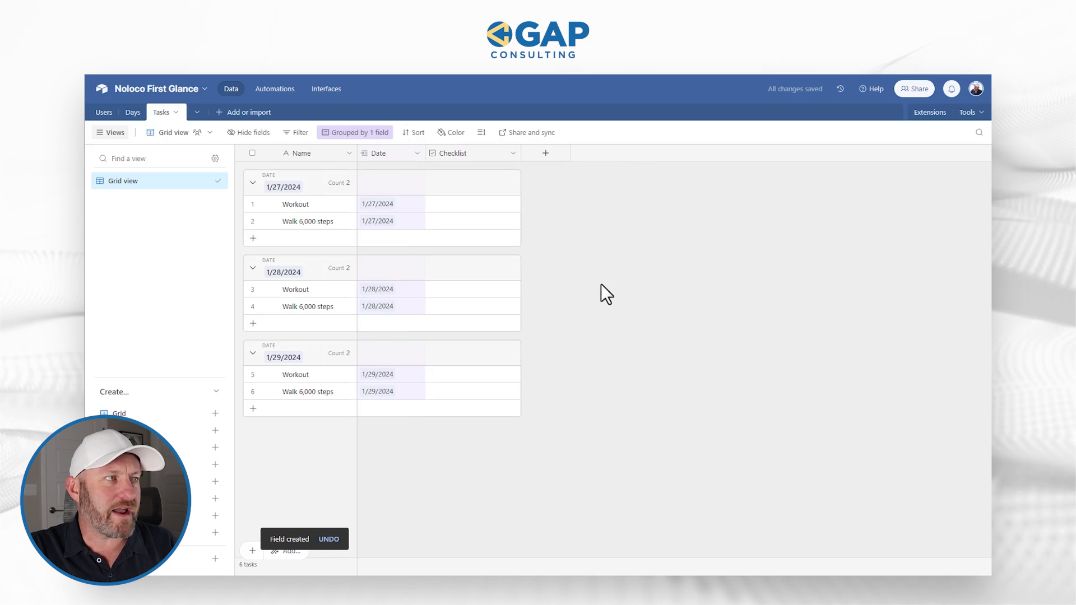
{"action": "left_click_drag", "start_coordinate": [521, 153], "coordinate": [481, 153]}
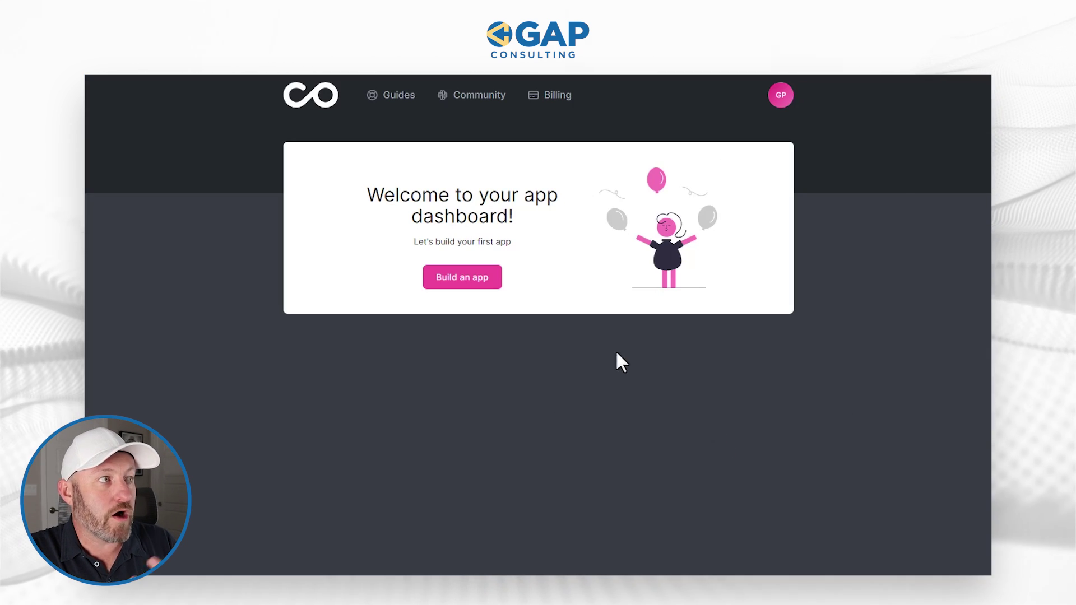
Start building a new app from the Noloco app dashboard.
{"action": "left_click", "coordinate": [456, 280]}
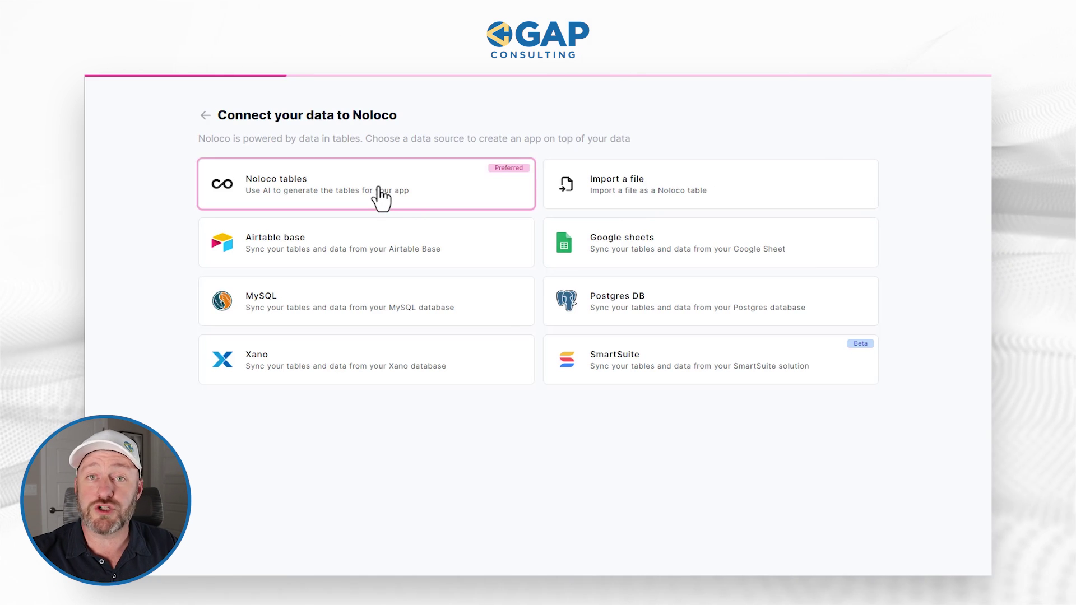
Choose Airtable base as the data source and build the app named 'gapconsulting'.
{"action": "left_click", "coordinate": [461, 251]}
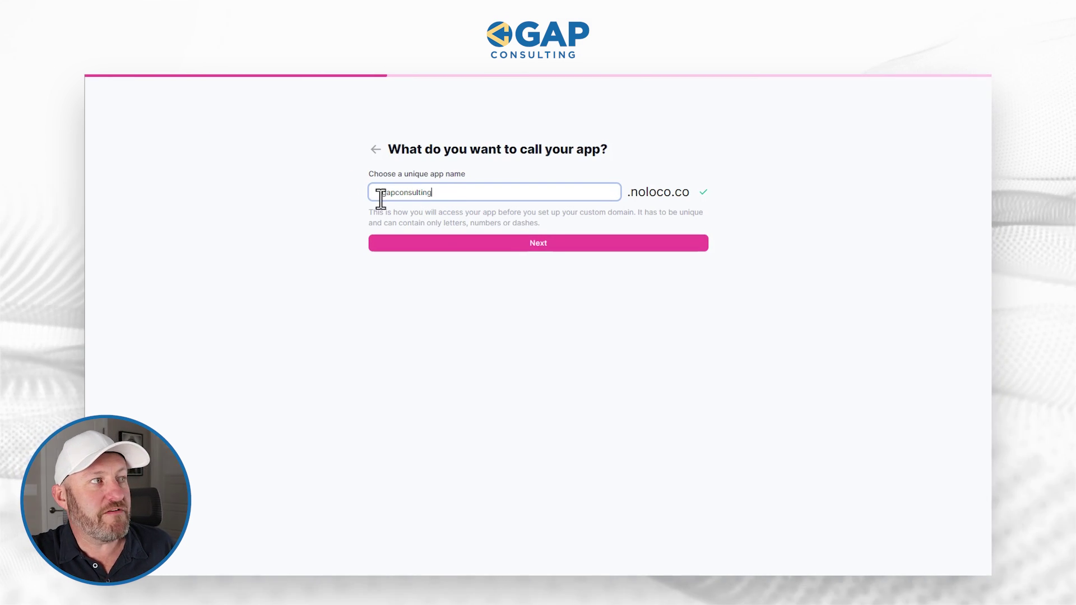
{"action": "left_click_drag", "start_coordinate": [377, 193], "coordinate": [439, 195]}
{"action": "left_click", "coordinate": [459, 195]}
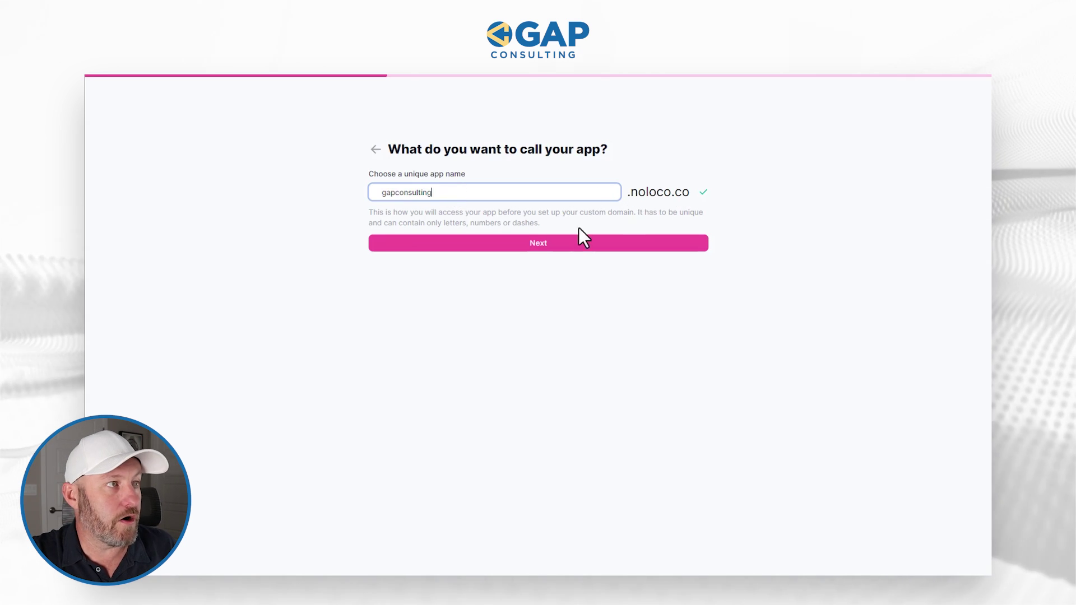
{"action": "left_click", "coordinate": [549, 244]}
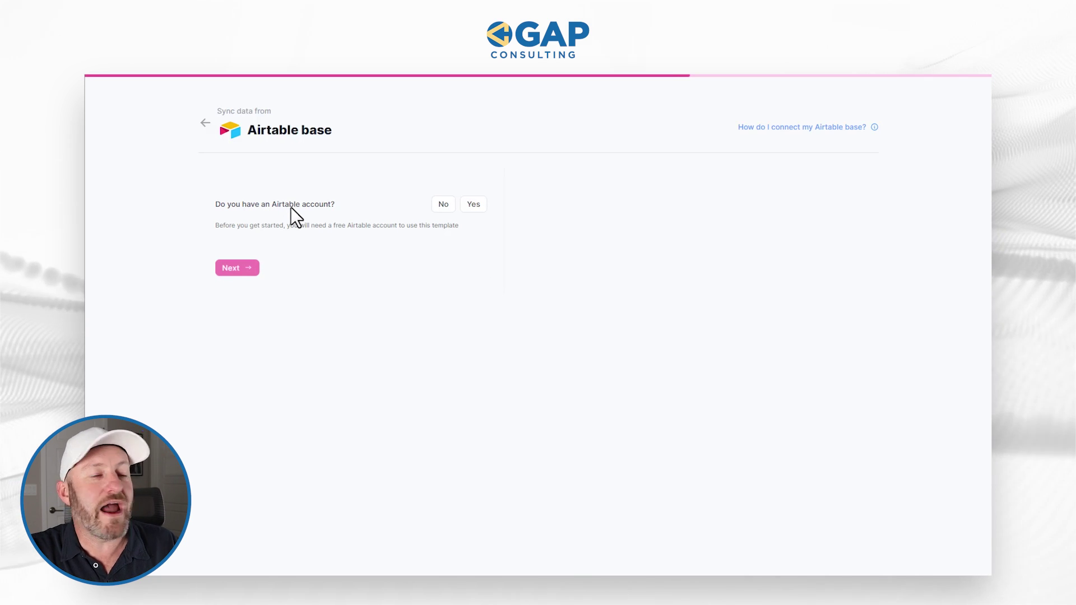
Link an existing Airtable account to Noloco and choose the account to authorize.
{"action": "left_click", "coordinate": [478, 209]}
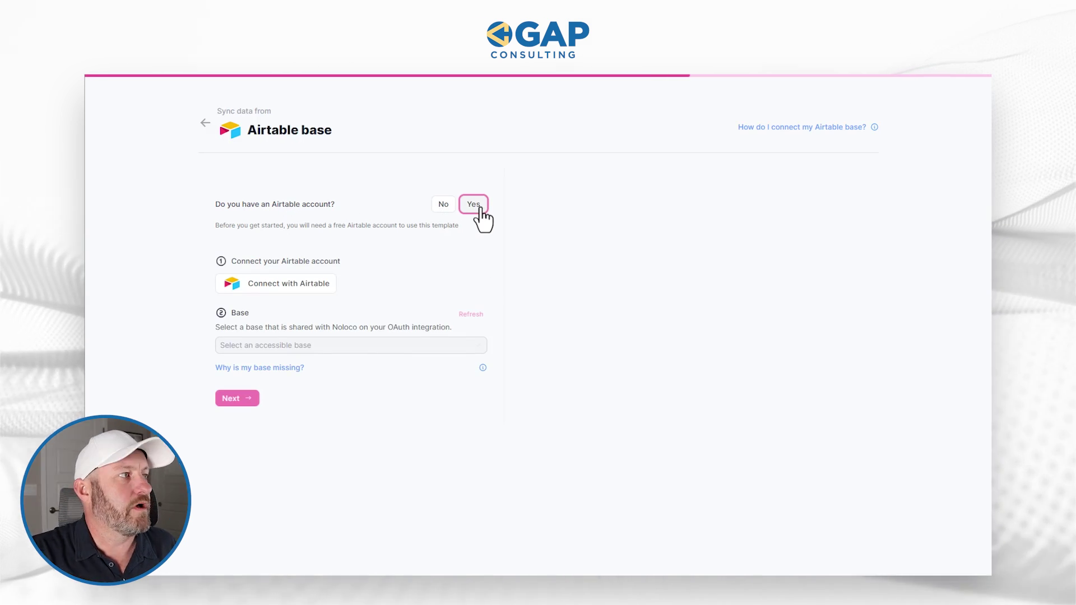
{"action": "left_click", "coordinate": [321, 295]}
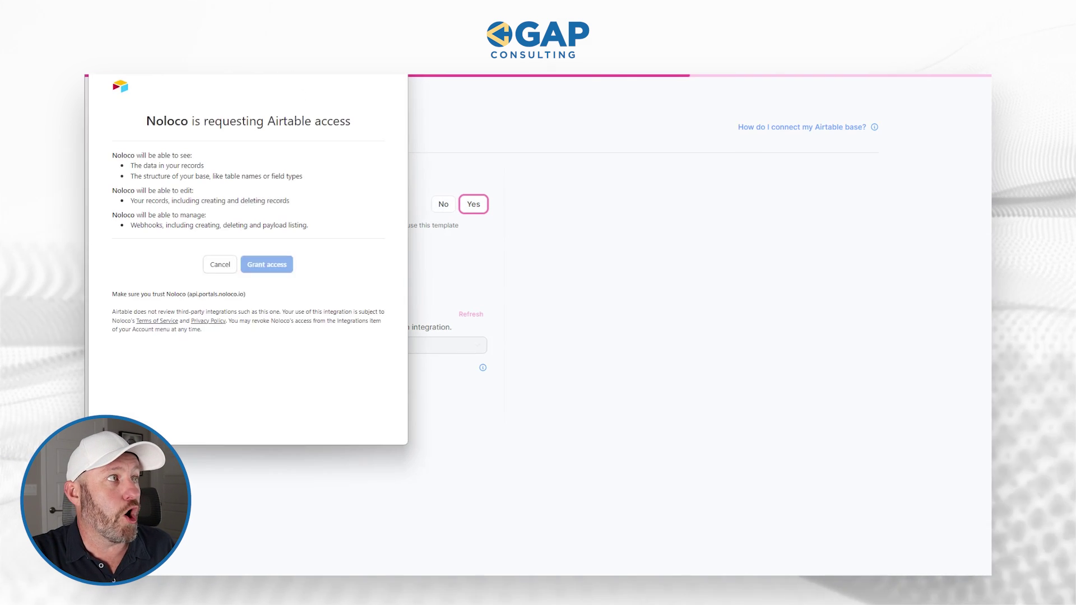
{"action": "left_click_drag", "start_coordinate": [300, 84], "coordinate": [409, 100]}
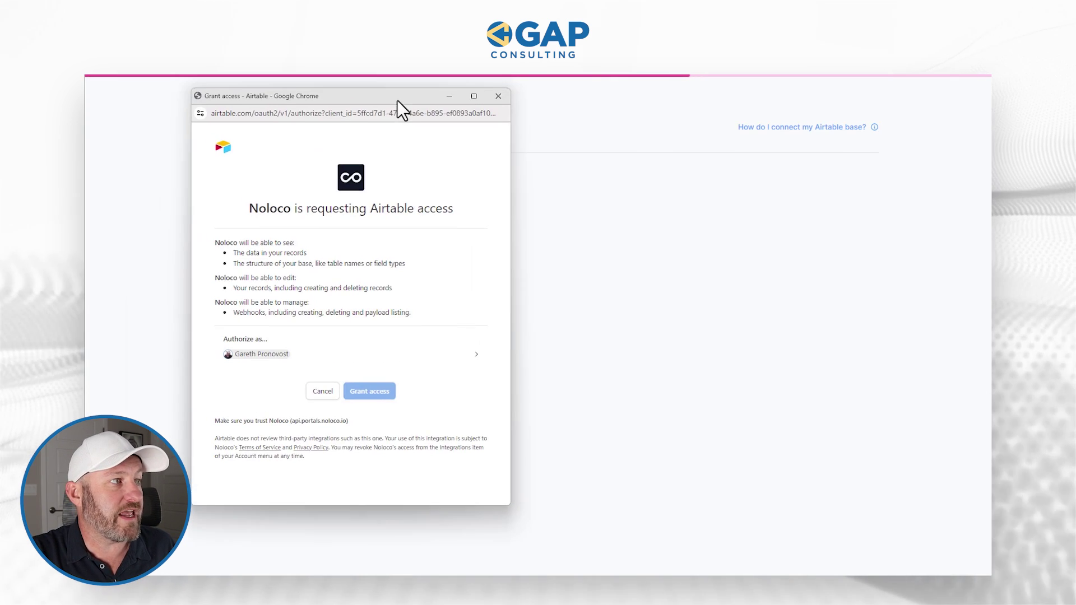
{"action": "left_click", "coordinate": [289, 357]}
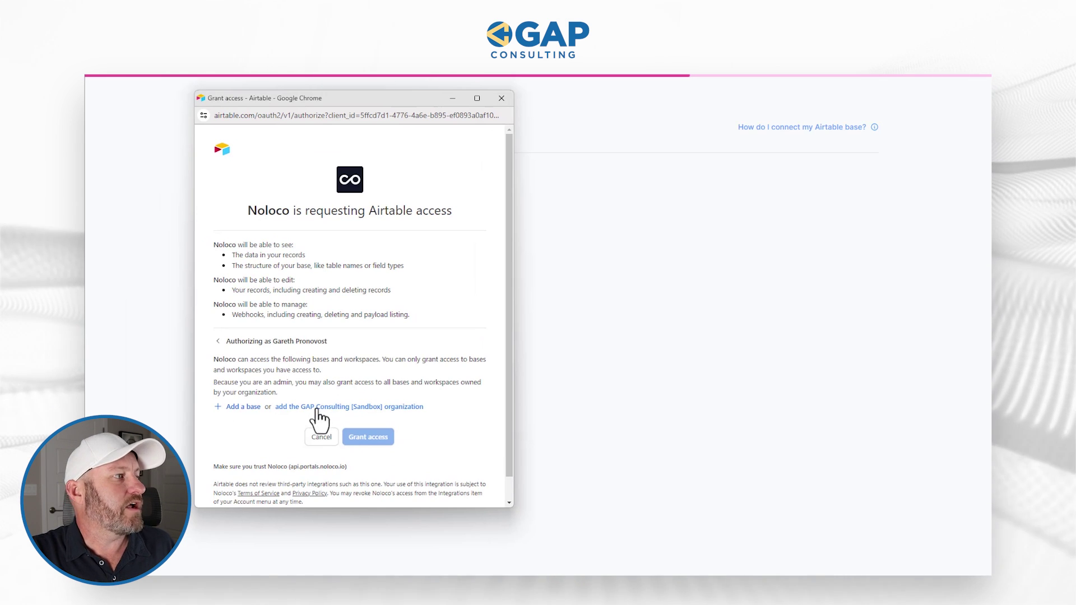
Grant Noloco access to the 'Noloco First Glance' Airtable base.
{"action": "left_click", "coordinate": [249, 407]}
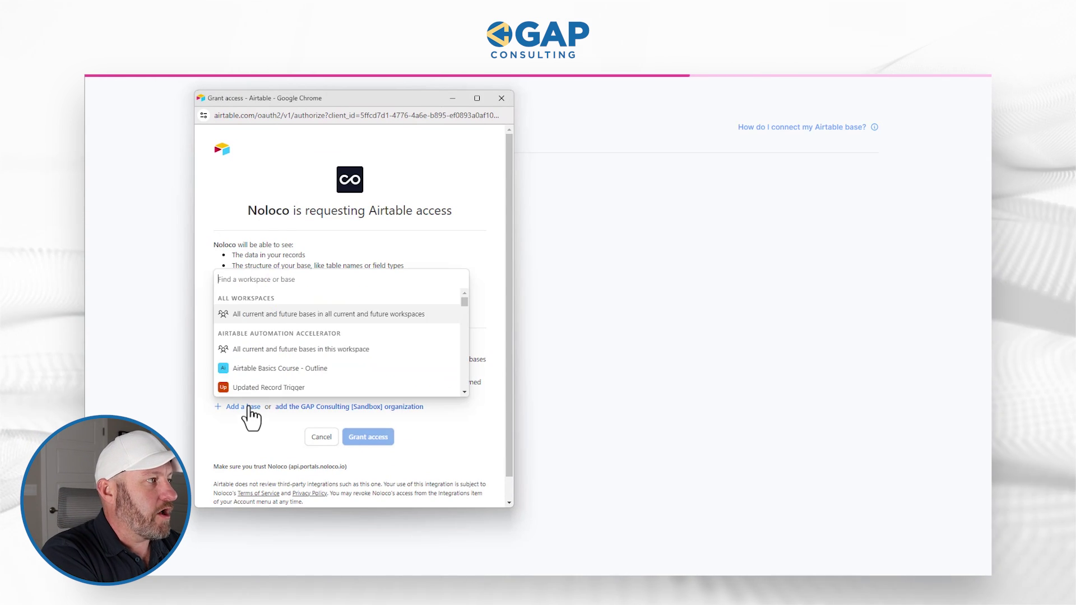
{"action": "type", "text": "noloco"}
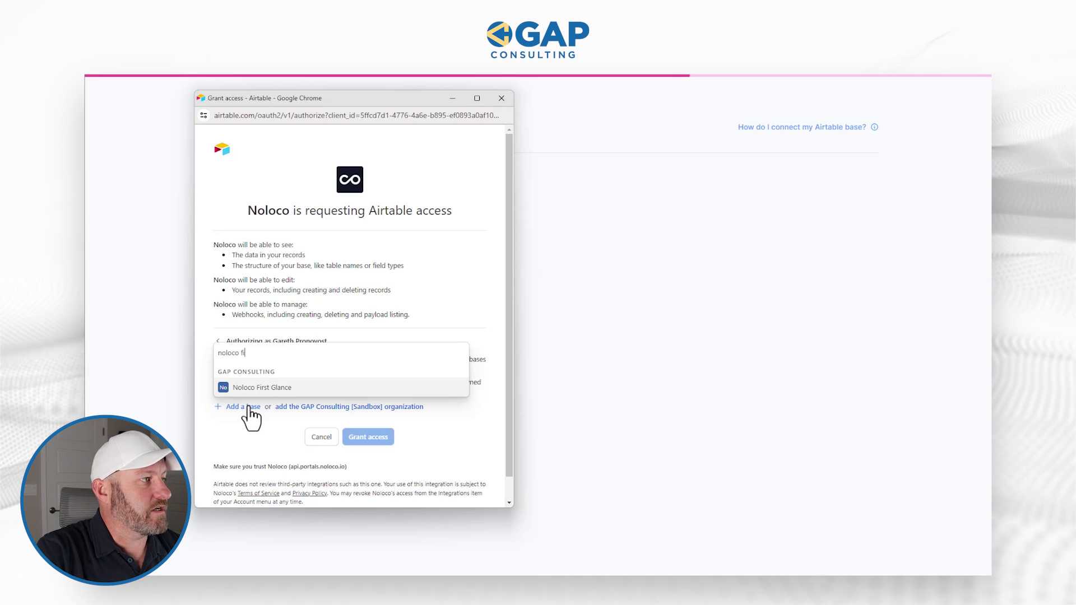
{"action": "type", "text": " fi"}
{"action": "left_click", "coordinate": [246, 389]}
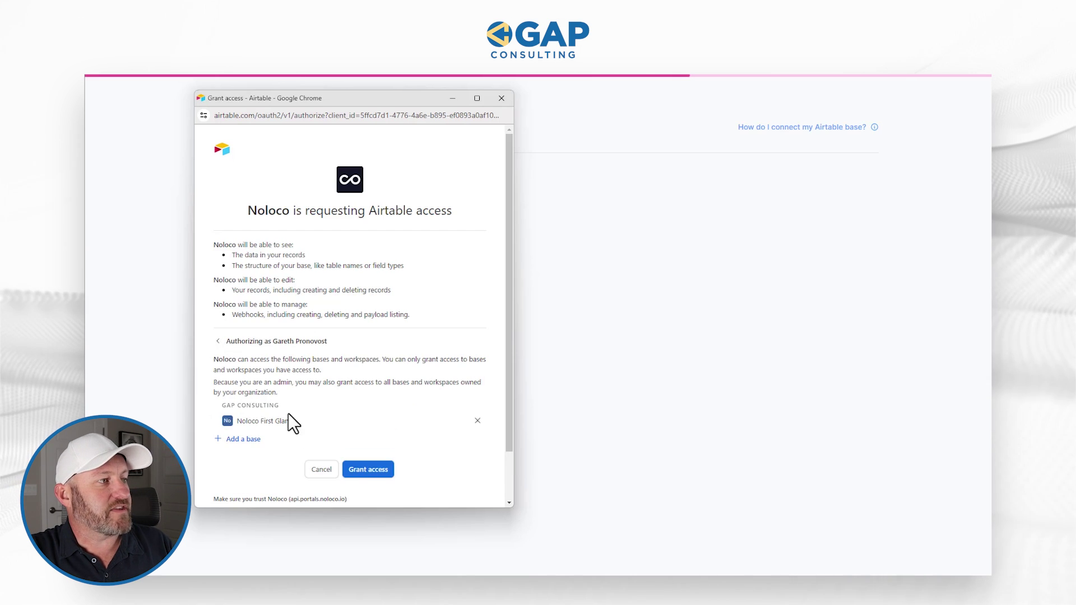
{"action": "left_click", "coordinate": [370, 470]}
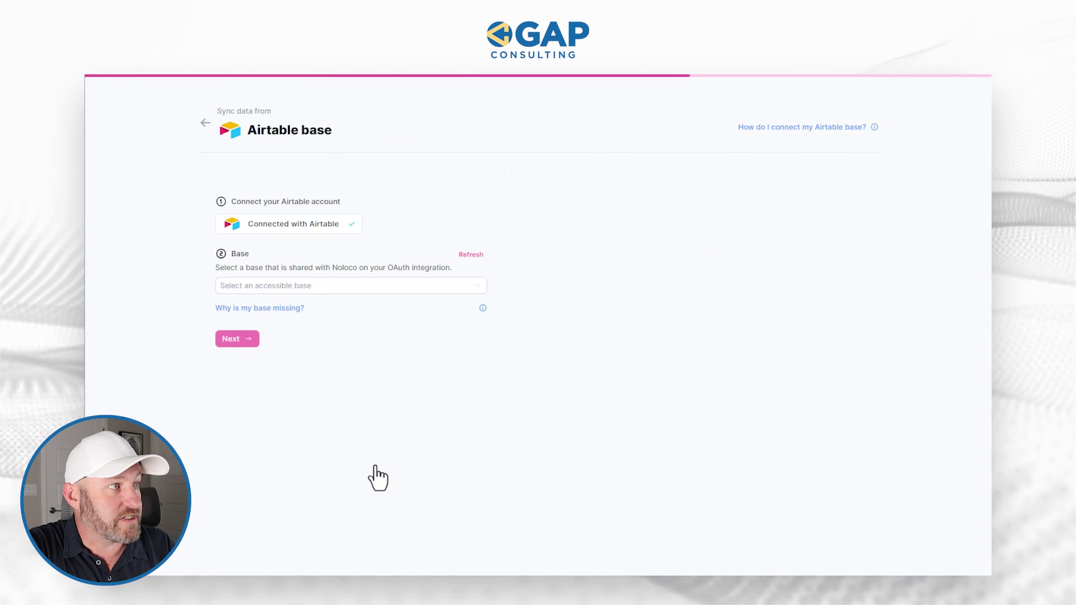
Select the Noloco First Glance base, keep the source name Noloco First Glance, and start importing.
{"action": "left_click", "coordinate": [315, 287]}
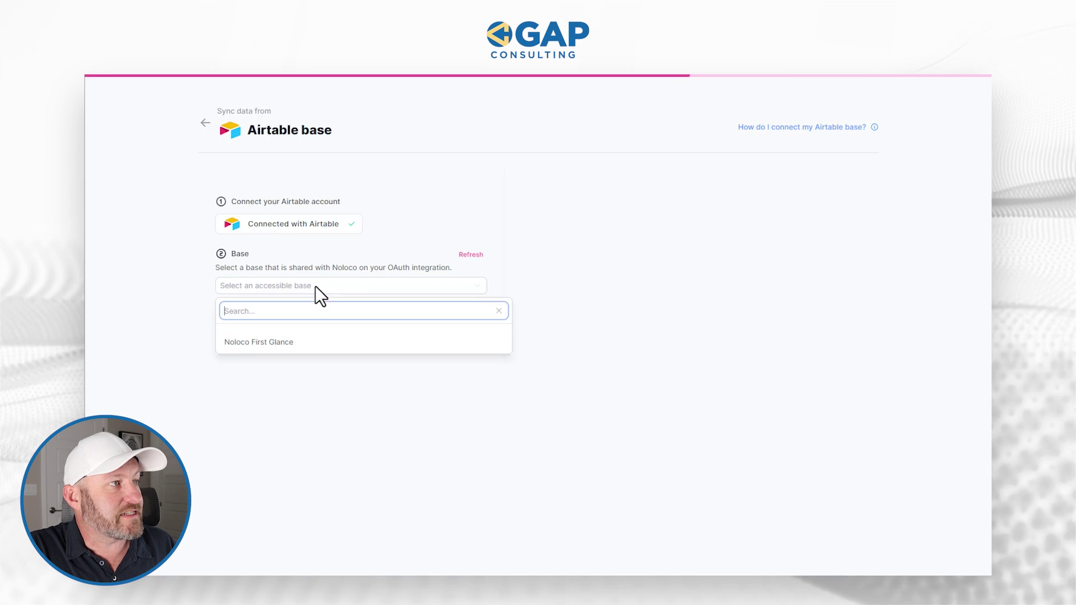
{"action": "left_click", "coordinate": [300, 342]}
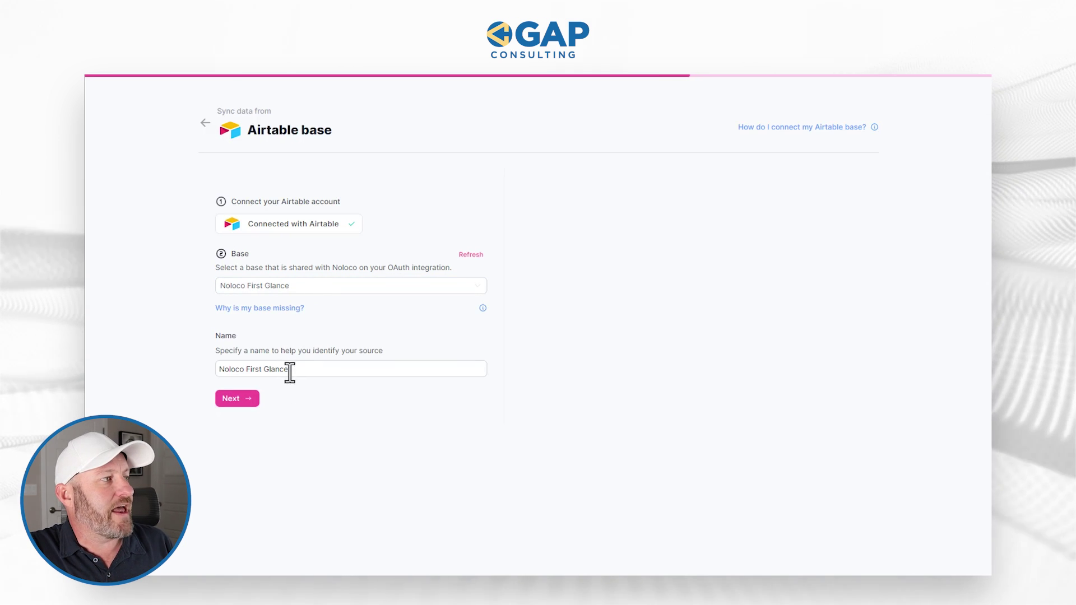
{"action": "left_click_drag", "start_coordinate": [301, 371], "coordinate": [212, 369]}
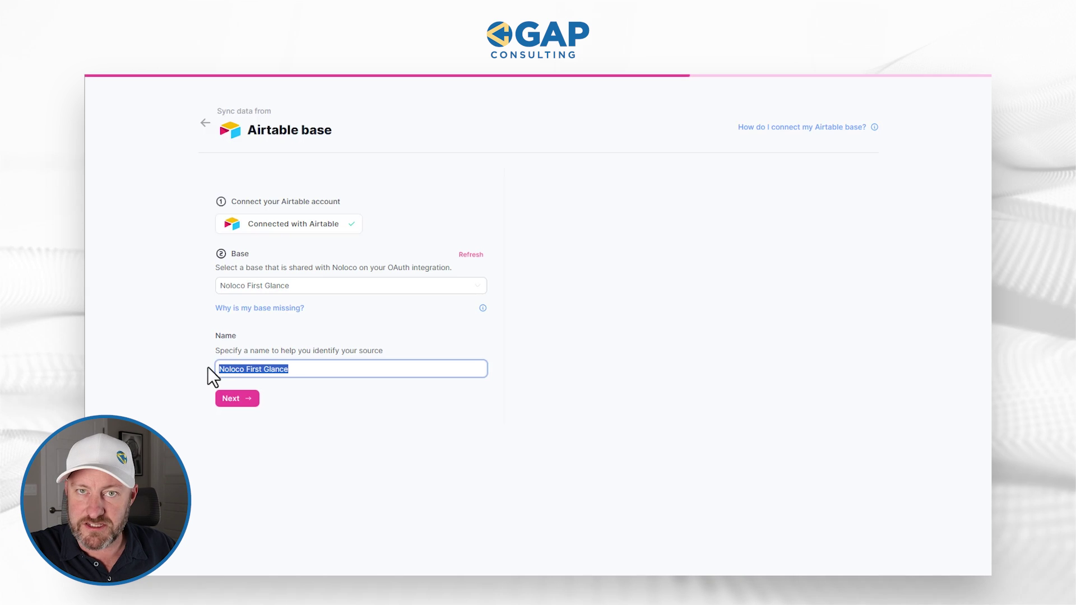
{"action": "left_click", "coordinate": [331, 423]}
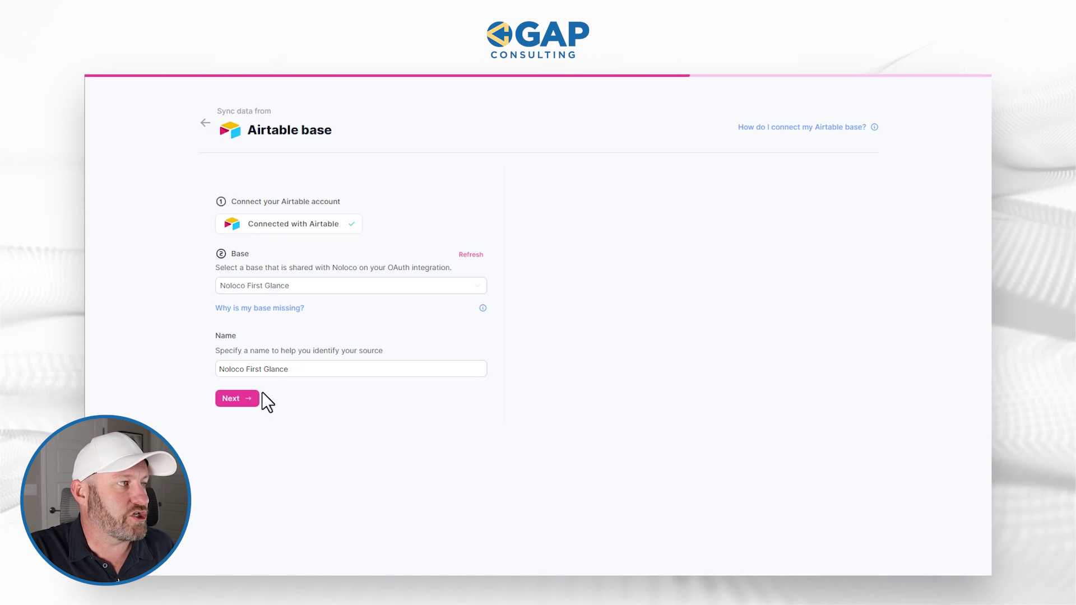
{"action": "left_click", "coordinate": [241, 398]}
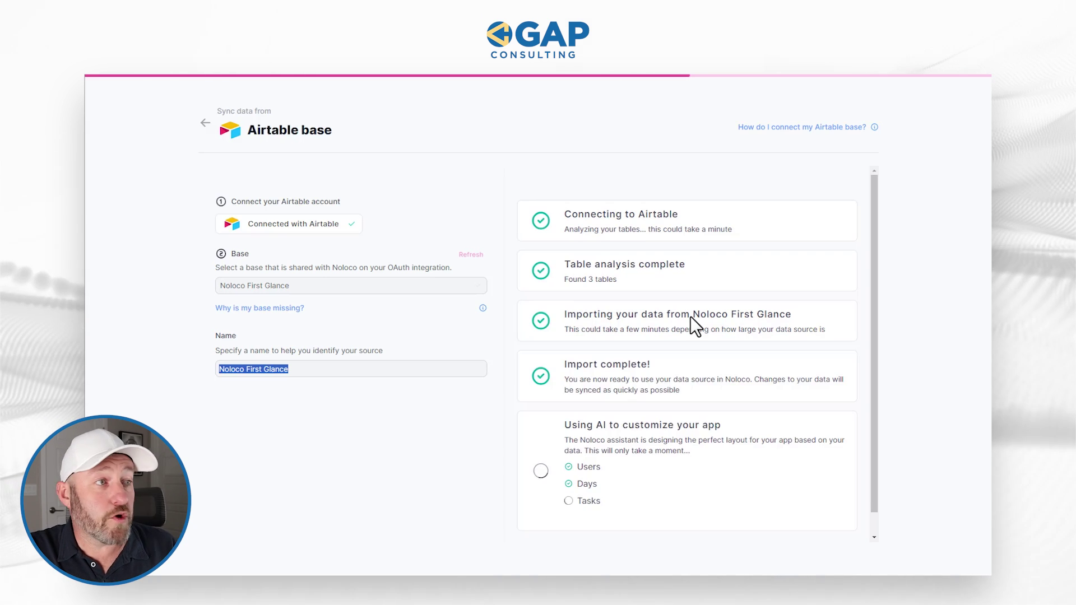
Continue to the new app once layouts for Users, Days and Tasks finish generating.
{"action": "scroll", "coordinate": [644, 375], "scroll_direction": "down", "scroll_amount": 1}
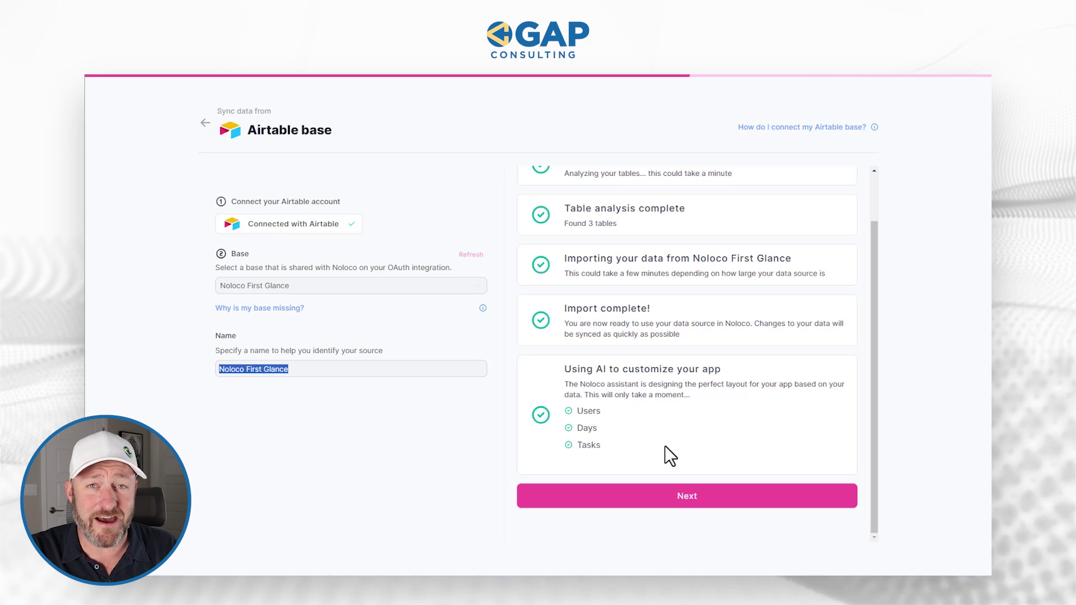
{"action": "left_click", "coordinate": [689, 503]}
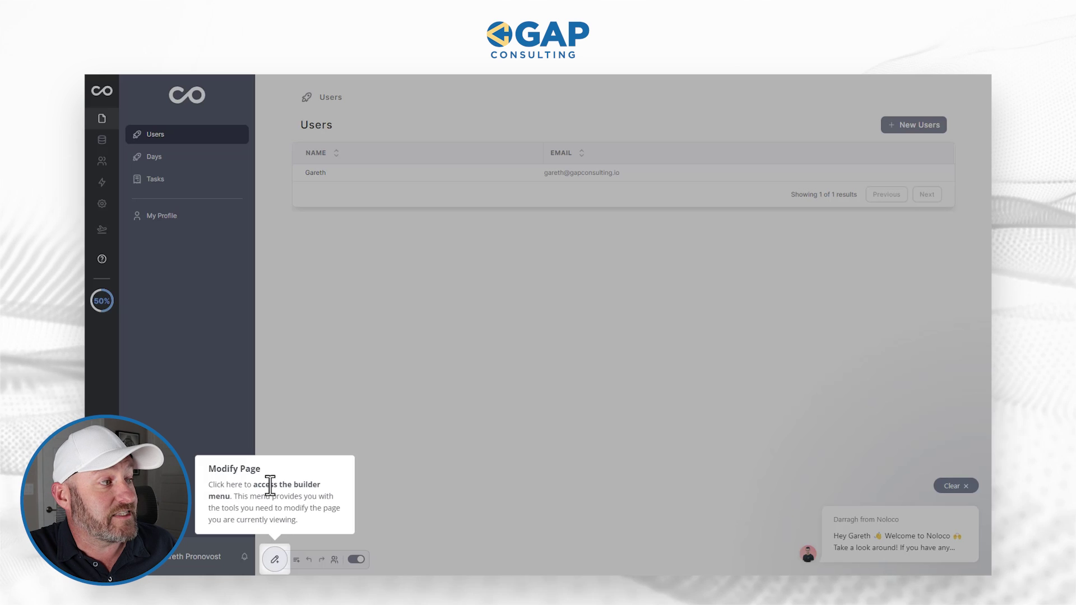
Open the page builder's configuration panel for the Users page.
{"action": "left_click", "coordinate": [275, 560]}
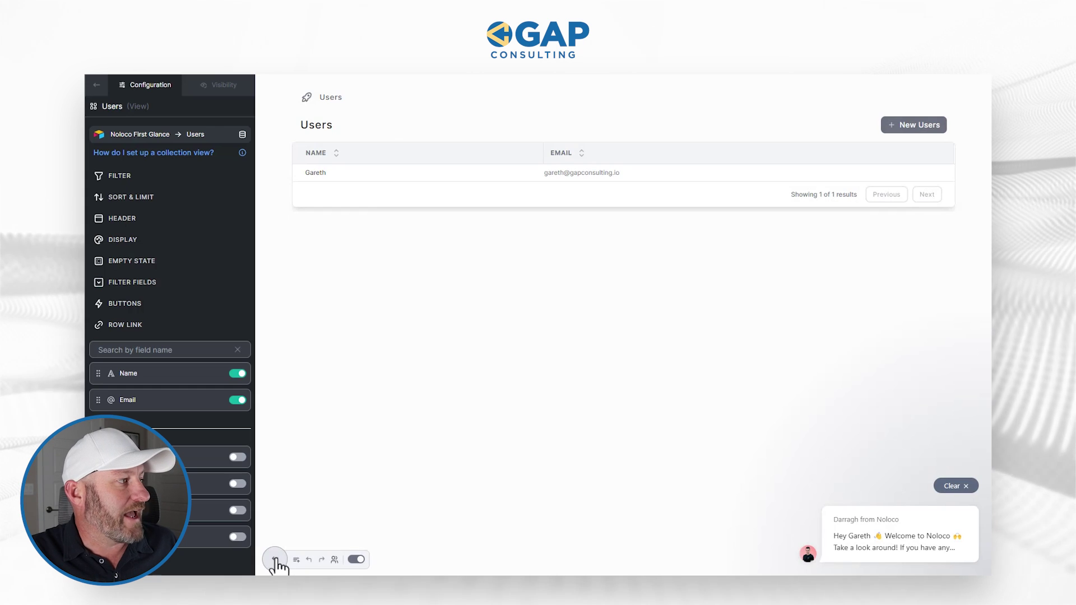